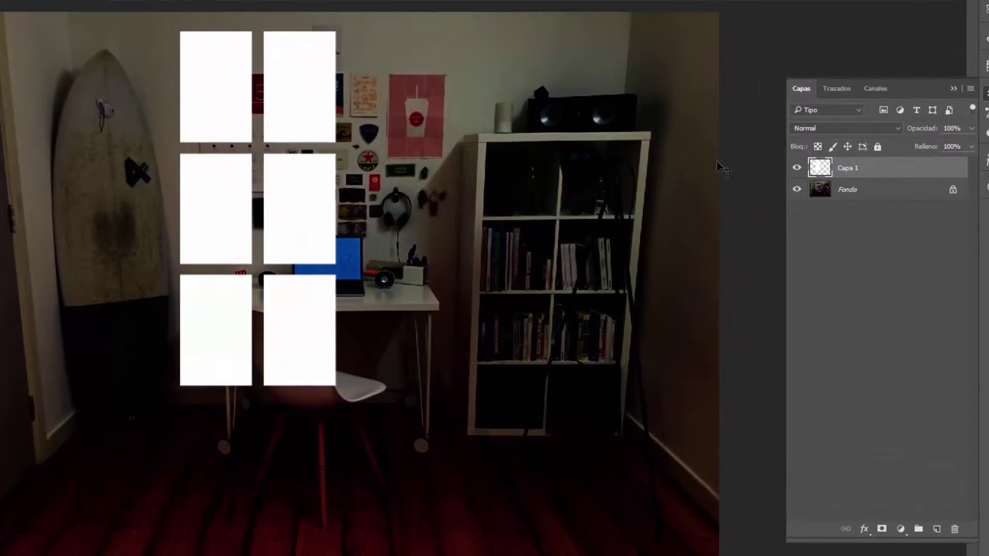
Distort the white window panes on Capa 1 into perspective, shortening their left edge and stretching the right side outward
key(ctrl+t)
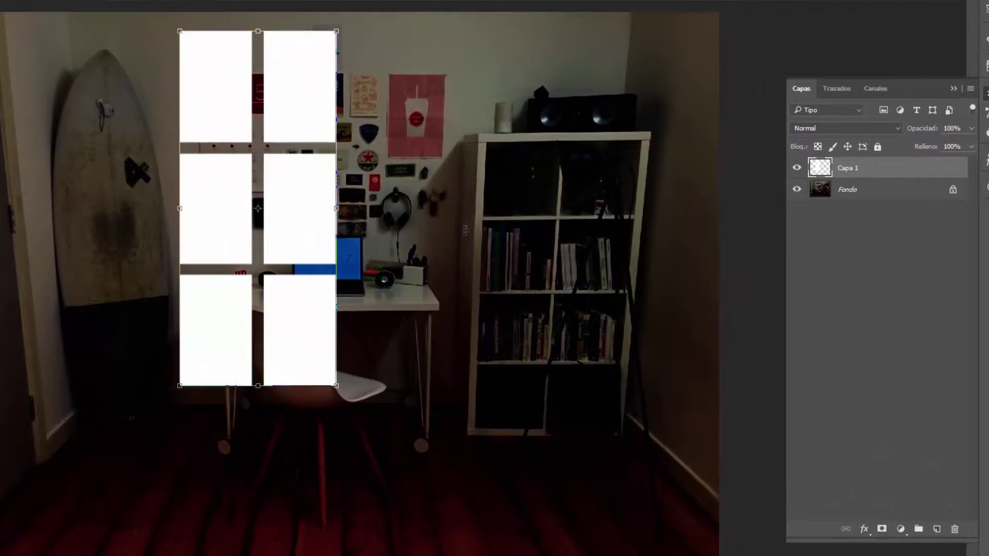
right_click(308, 225)
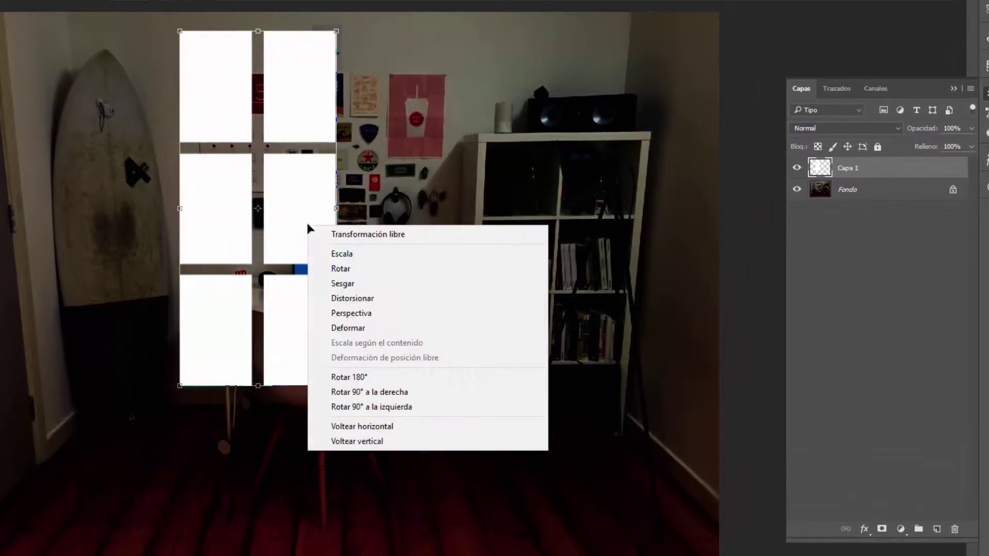
click(350, 300)
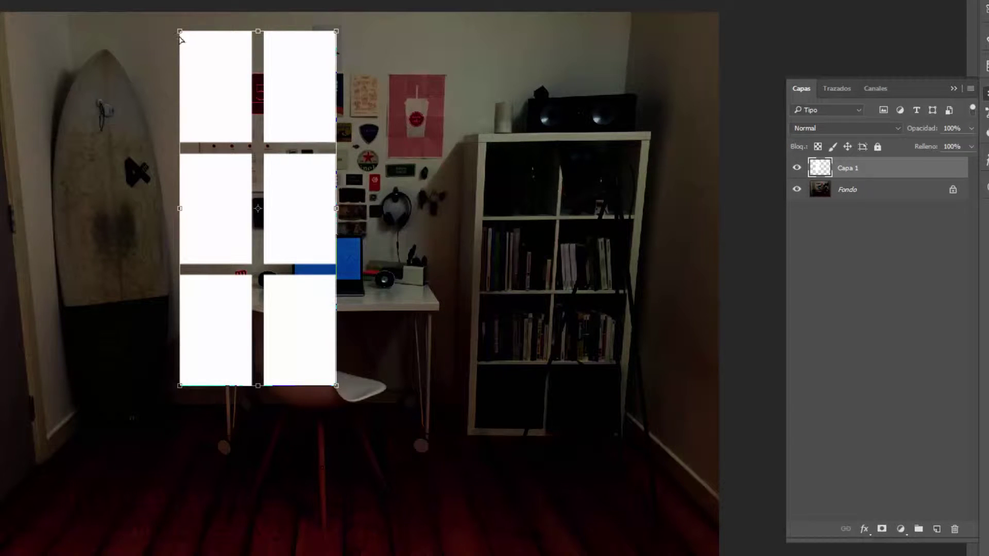
drag(181, 32, 178, 77)
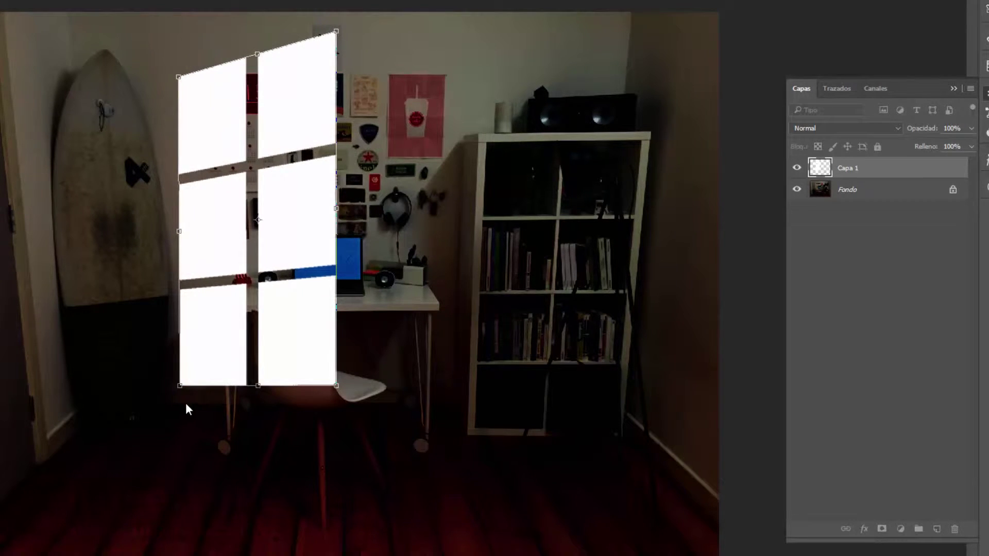
drag(182, 390, 186, 348)
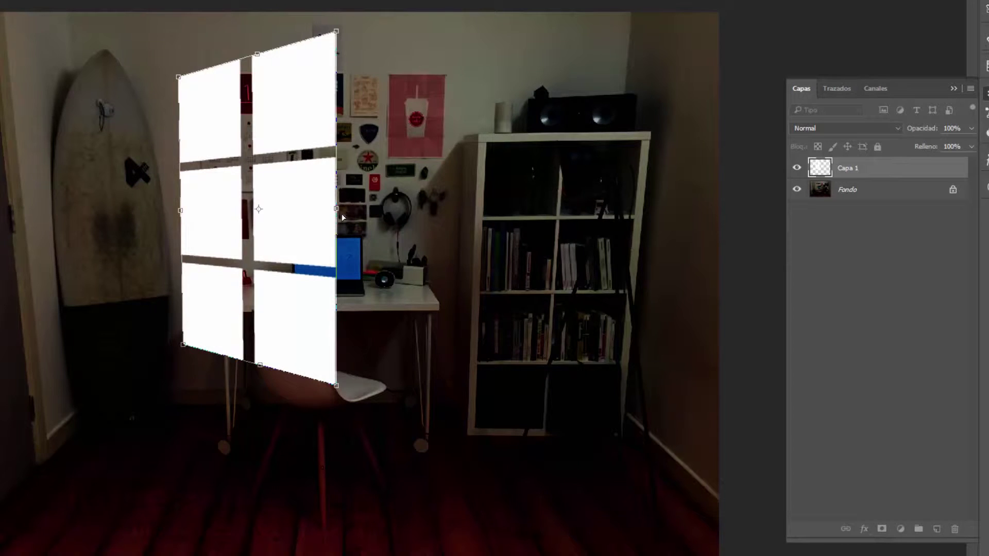
drag(339, 208, 423, 208)
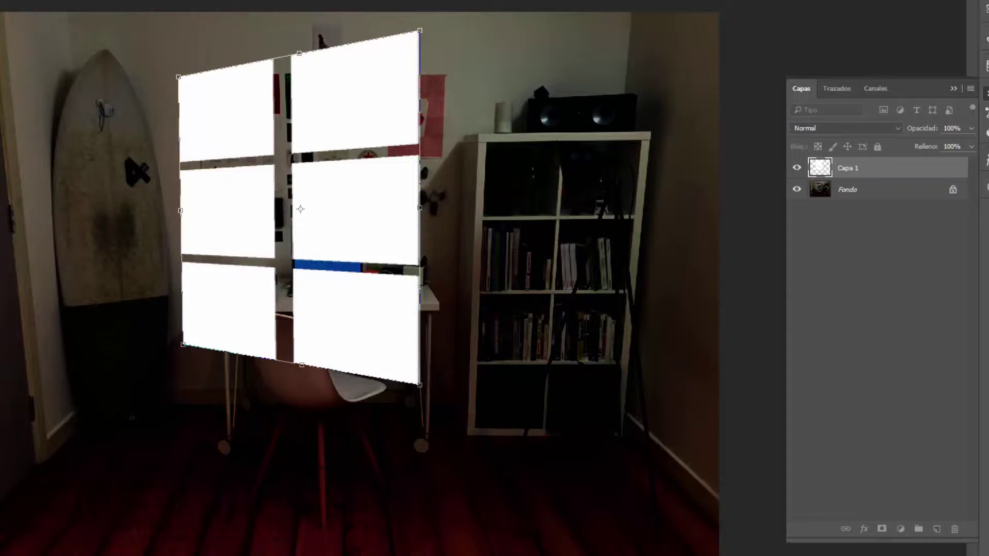
key(Return)
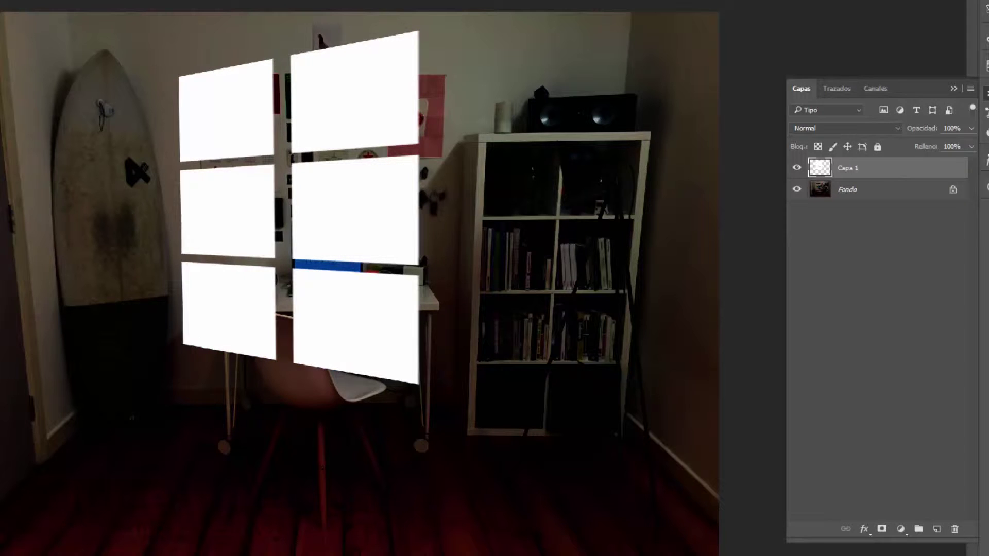
Load the panes of Capa 1 as a selection, hide that layer and add a new empty layer above it
ctrl+click(824, 171)
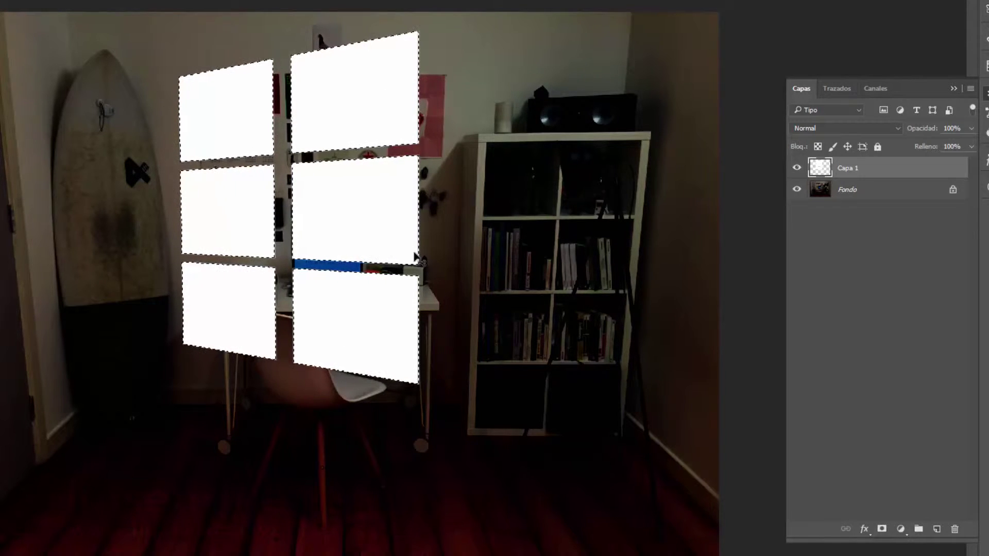
click(798, 169)
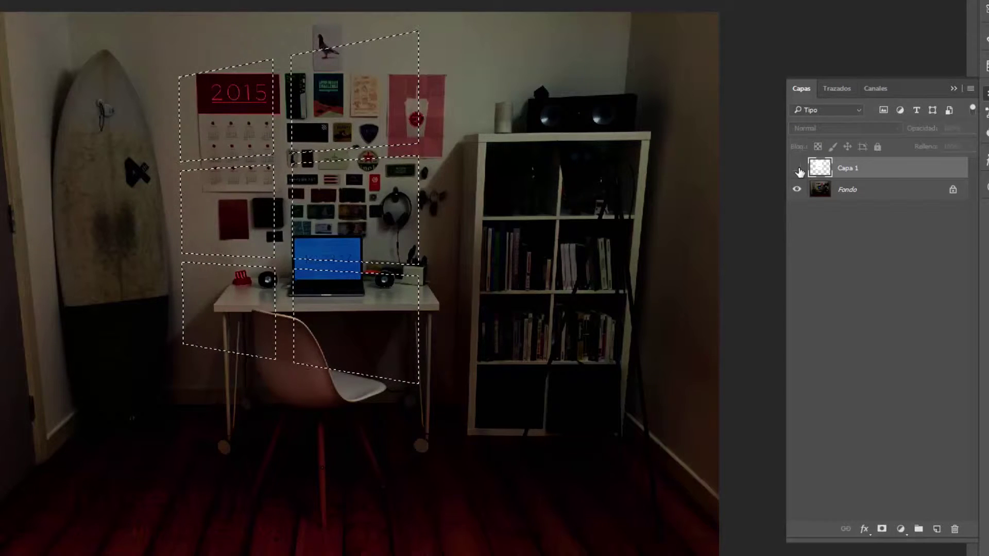
click(934, 529)
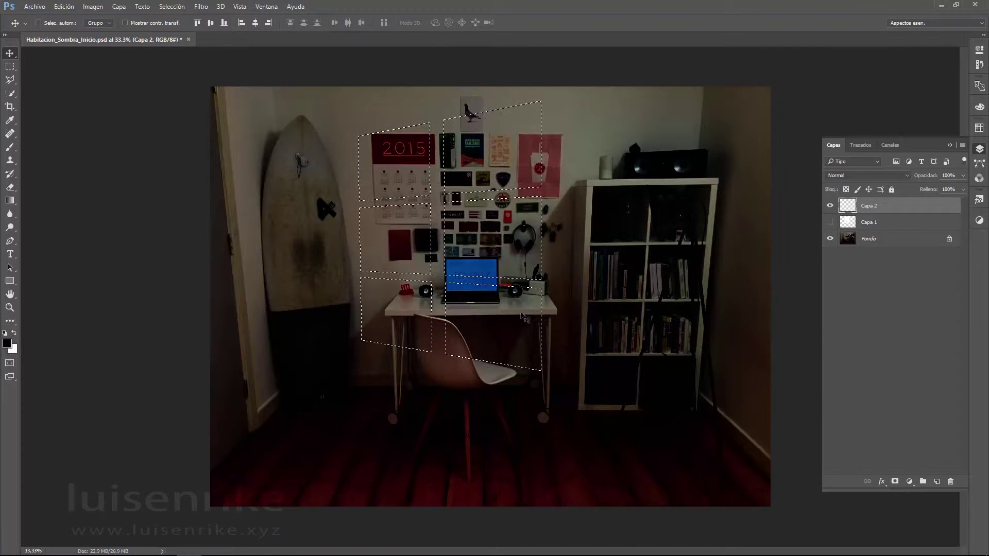
Invert the window pane selection and feather it by 12 pixels
click(201, 7)
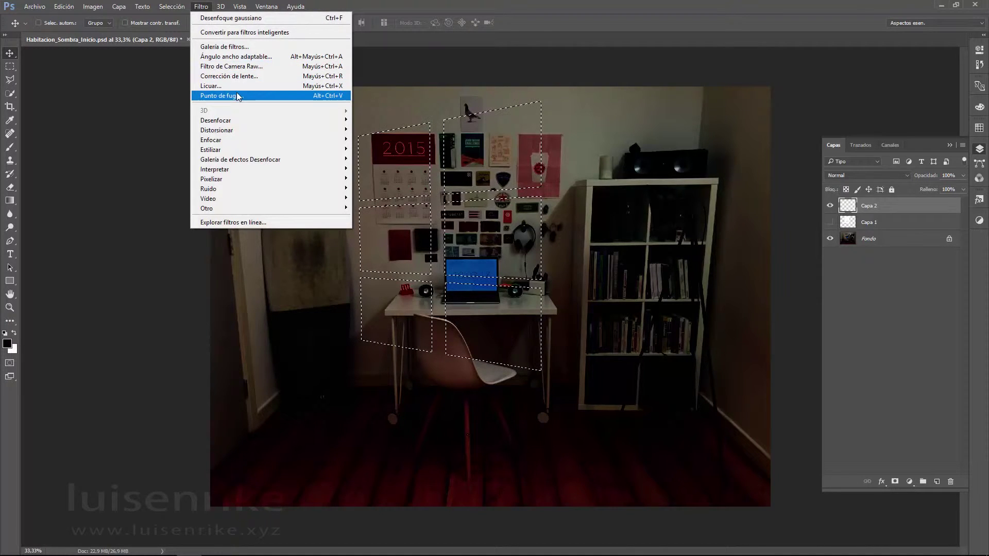
mouse_move(178, 5)
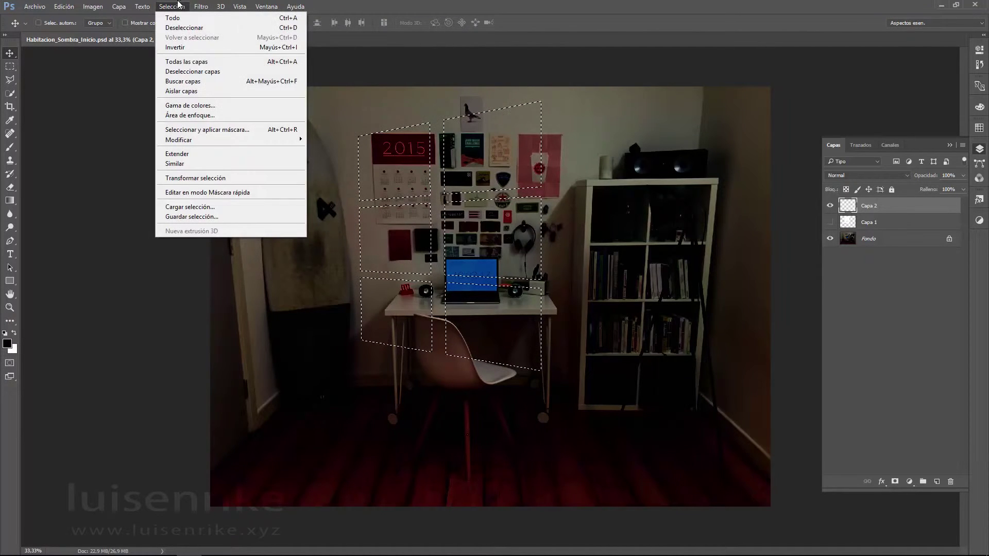
click(194, 50)
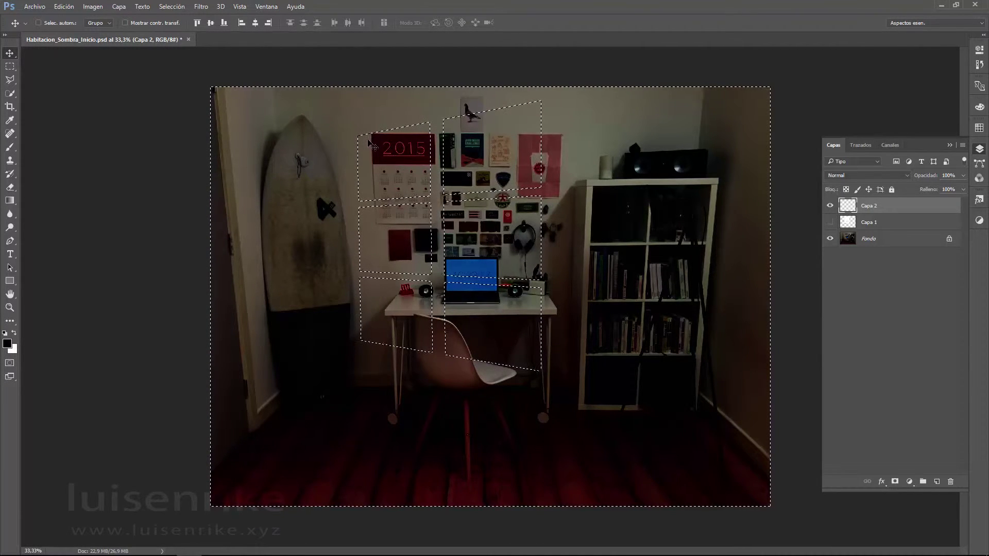
click(172, 7)
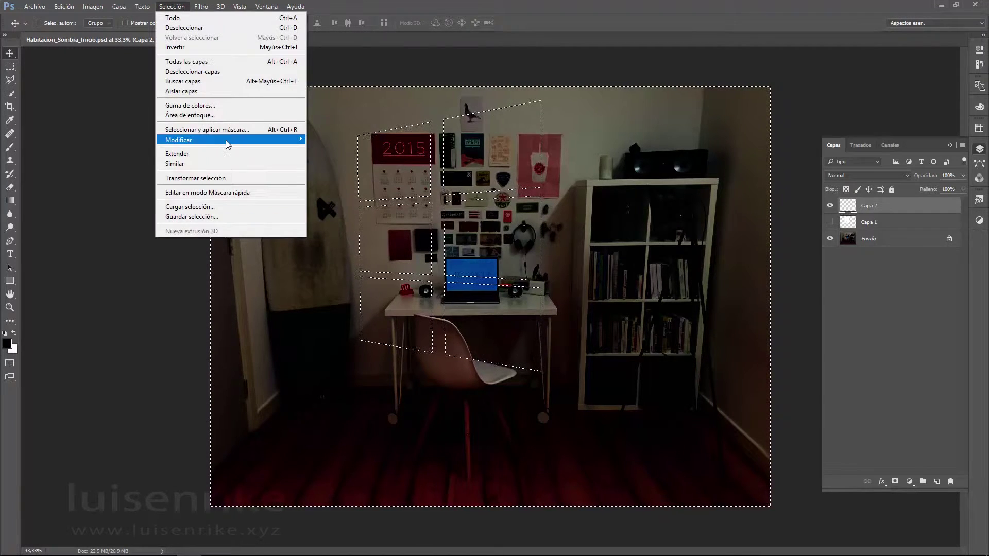
mouse_move(293, 139)
click(340, 183)
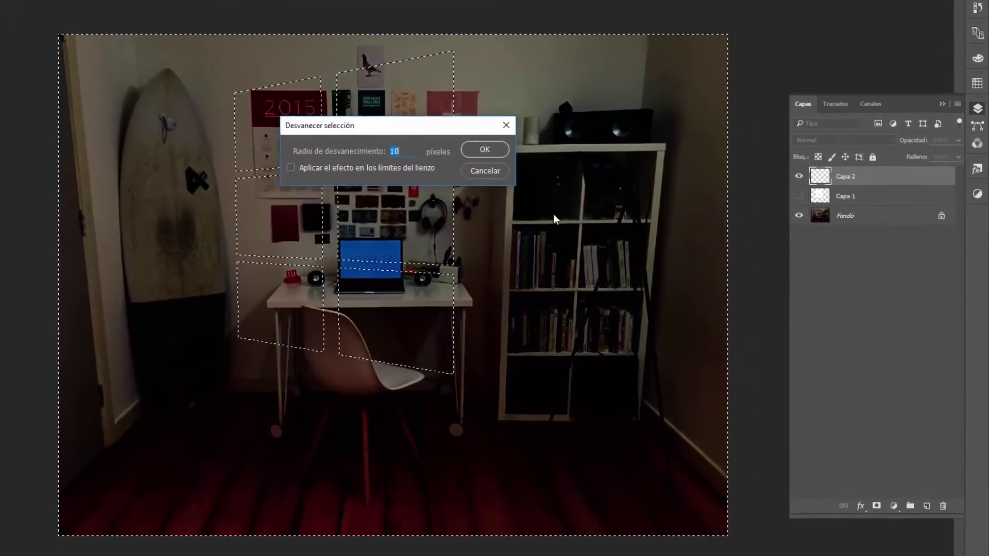
text(12)
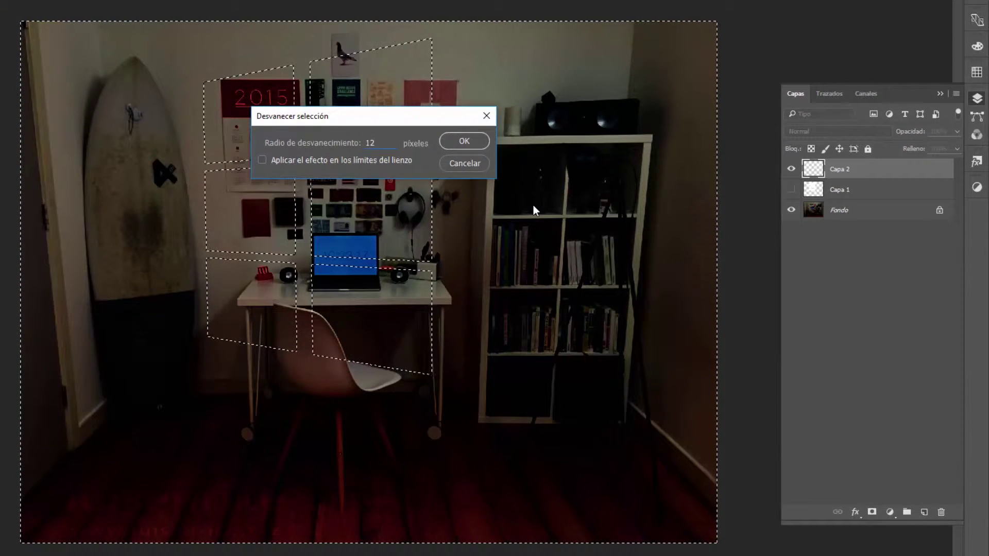
click(458, 141)
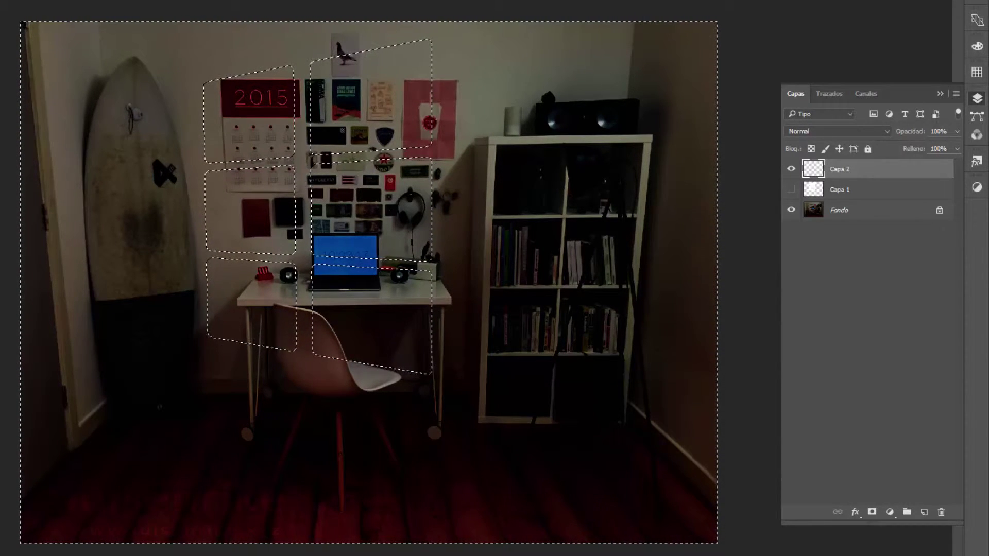
Fill the selection on Capa 2 with black, deselect, and lower the layer's opacity to 38%
key(ctrl+d)
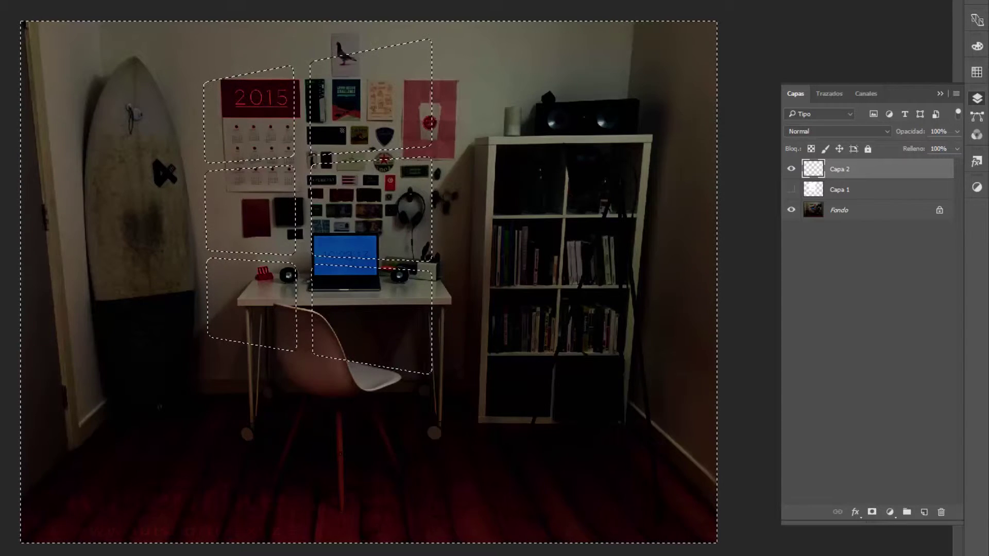
key(alt+BackSpace)
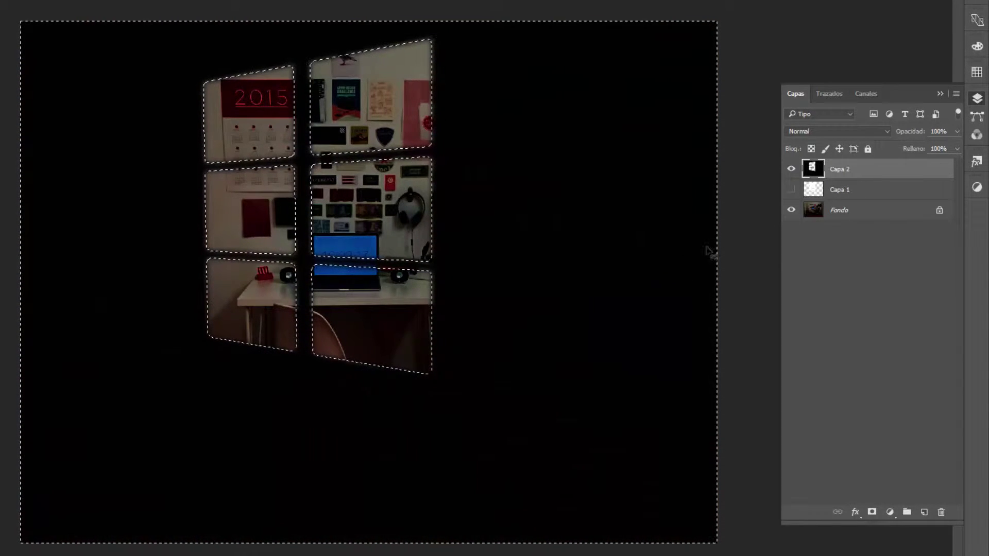
click(956, 131)
drag(932, 142, 914, 148)
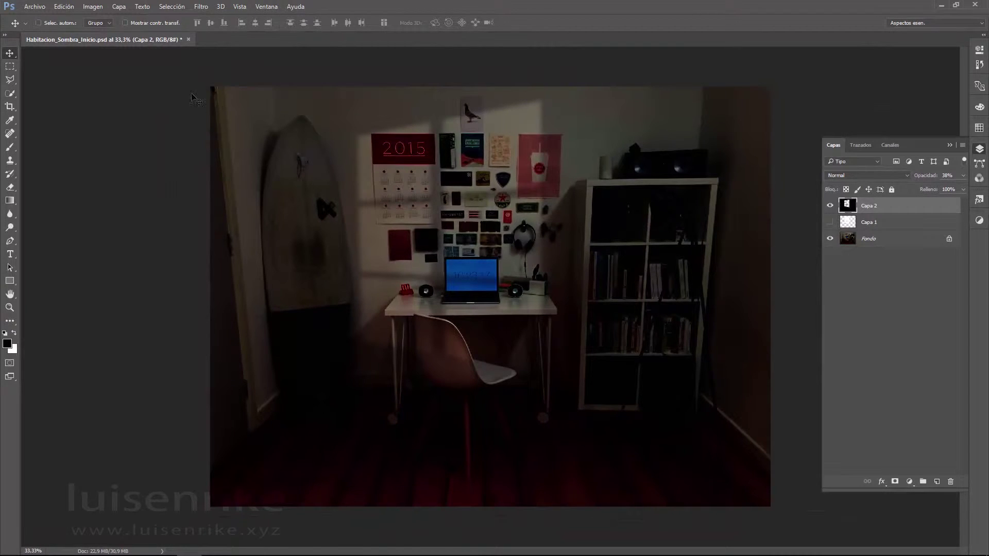
Open the Liquify filter on Capa 2 and show the backdrop of all layers over the shadow
click(201, 6)
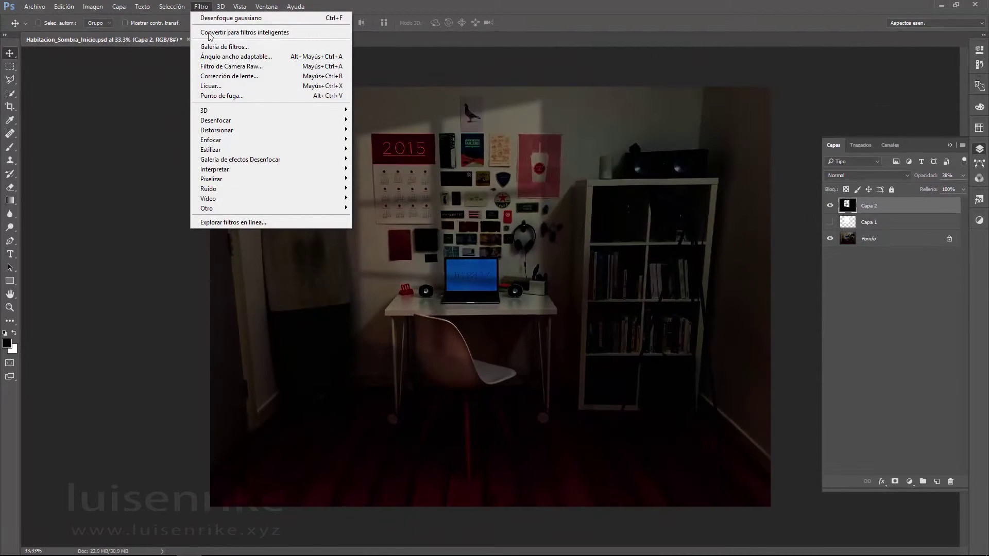
click(211, 85)
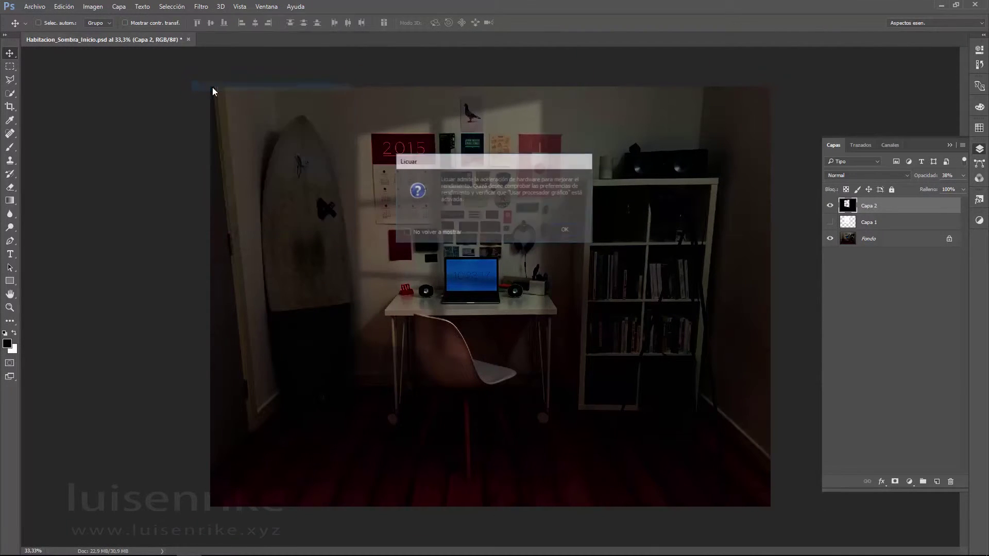
click(567, 230)
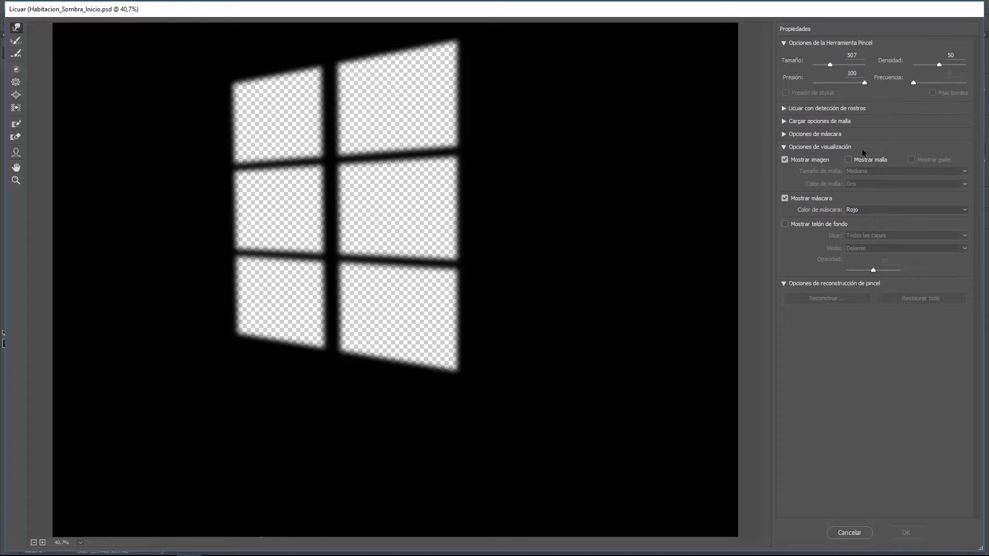
click(804, 227)
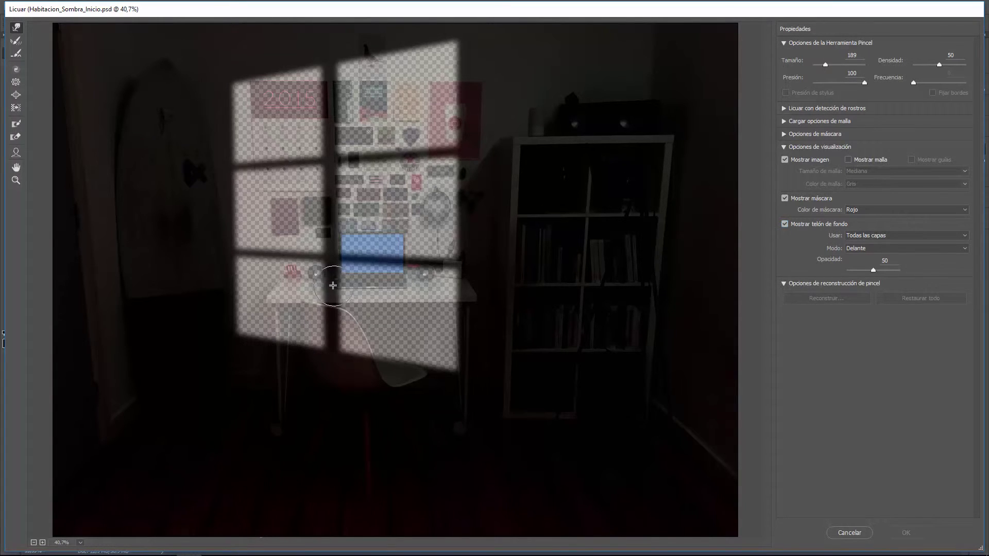
mouse_move(327, 286)
mouse_down()
mouse_move(334, 315)
mouse_move(322, 317)
mouse_move(321, 355)
mouse_up()
key(alt)
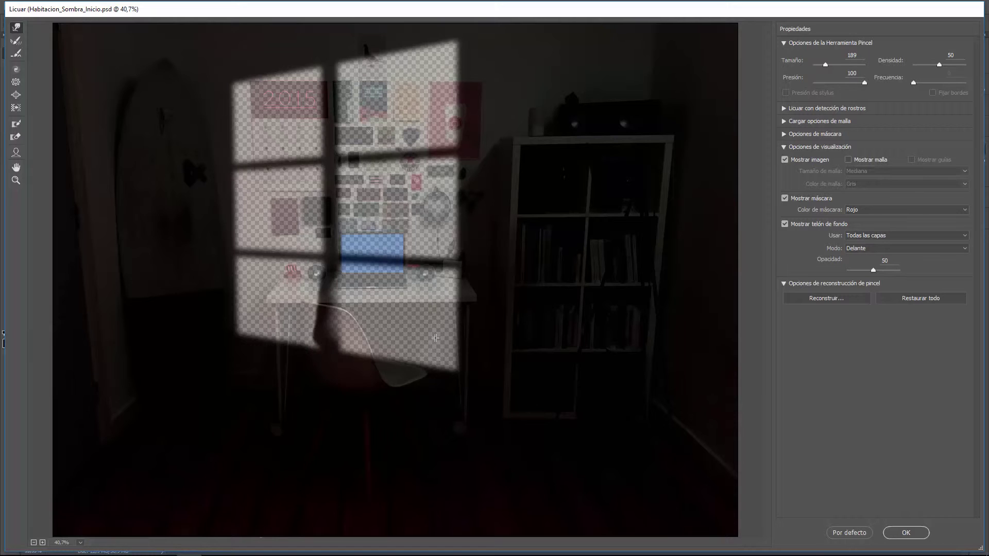
key(ctrl+alt+z)
key(ctrl+alt+z)
key(ctrl+alt+z)
key(ctrl+alt+z)
key(ctrl+alt+z)
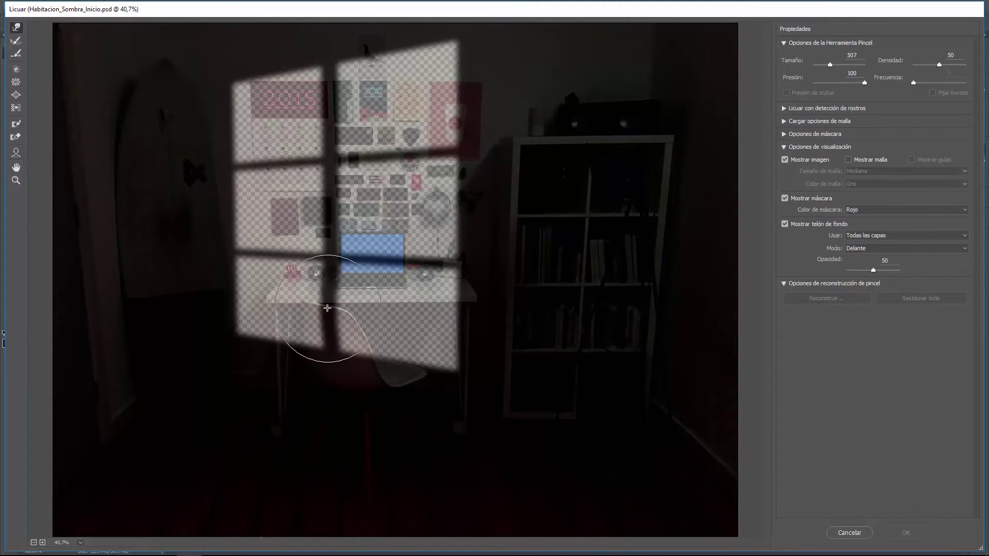
Warp the window shadow bars around the laptop, desk edge and chair back with progressively smaller brushes, and apply Liquify
mouse_move(332, 309)
mouse_down()
mouse_move(339, 335)
mouse_move(323, 354)
mouse_move(334, 272)
mouse_move(317, 334)
mouse_up()
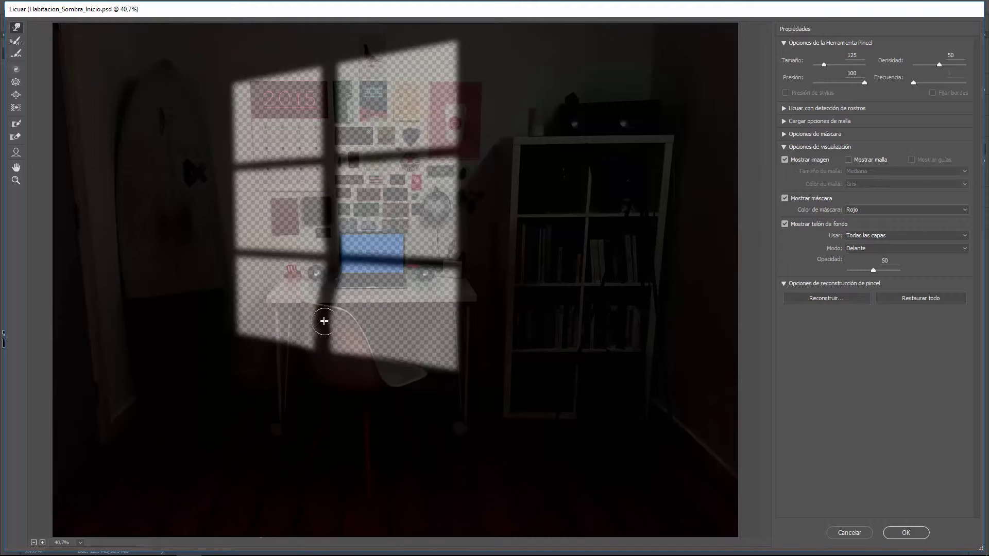
drag(324, 321, 323, 340)
drag(321, 322, 322, 339)
mouse_move(331, 386)
mouse_down()
mouse_move(320, 349)
mouse_move(331, 347)
mouse_up()
click(833, 64)
click(828, 65)
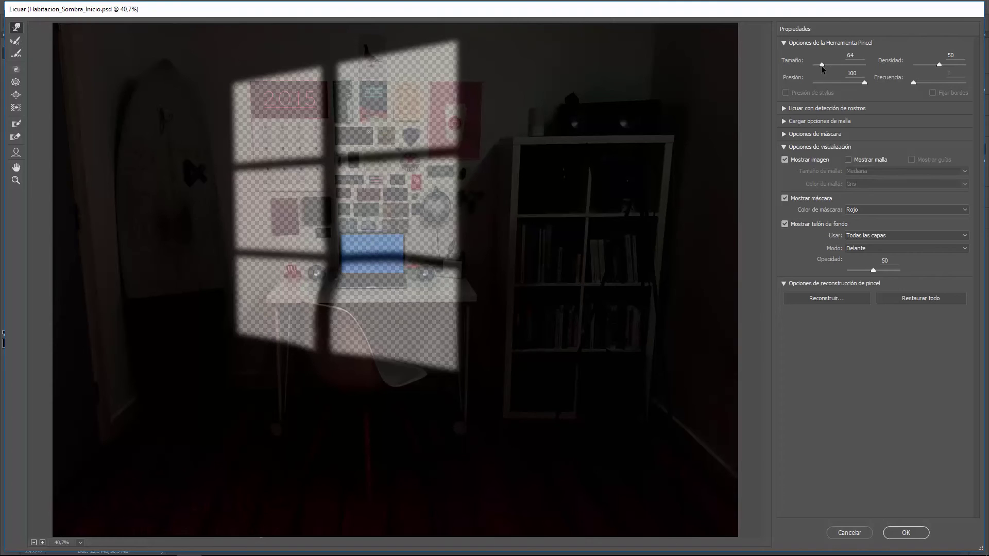
drag(821, 65, 822, 64)
click(905, 533)
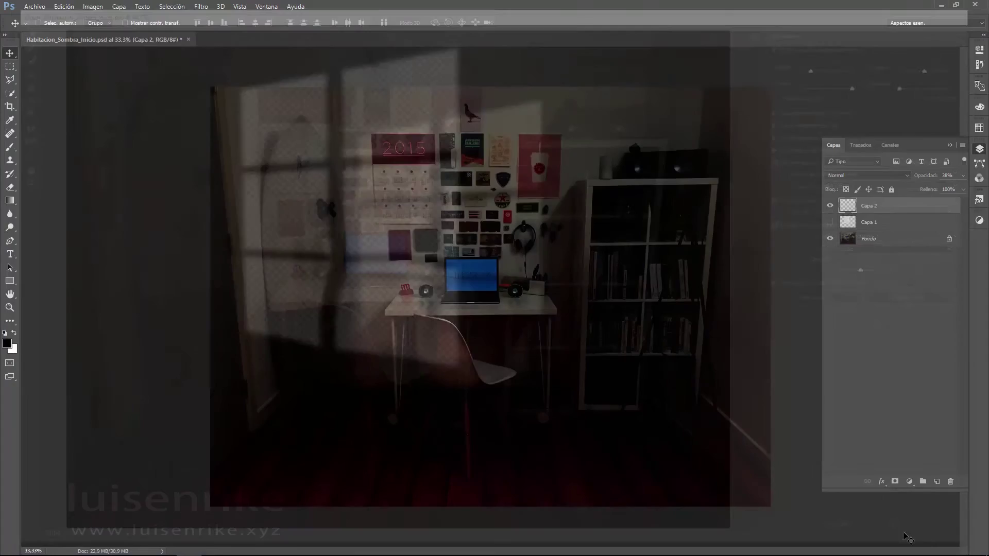